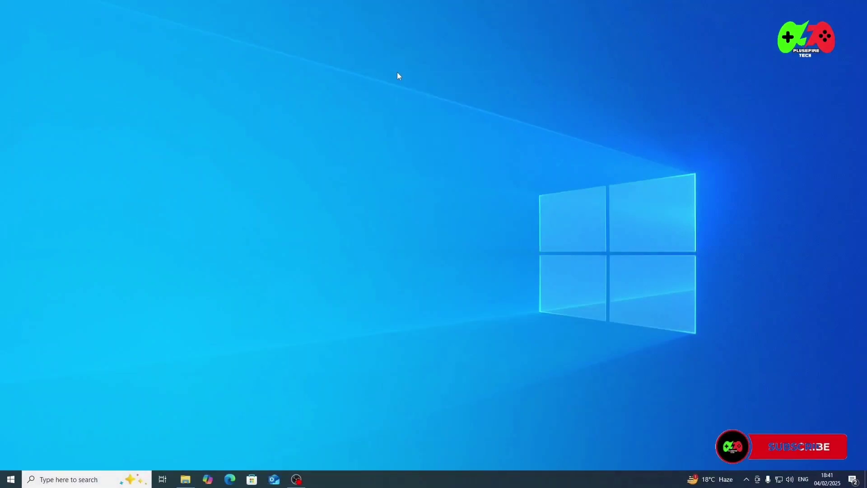
Refresh the Windows desktop three times from its right-click menu
{"action": "right_click", "coordinate": [398, 74]}
{"action": "left_click", "coordinate": [411, 99]}
{"action": "right_click", "coordinate": [405, 77]}
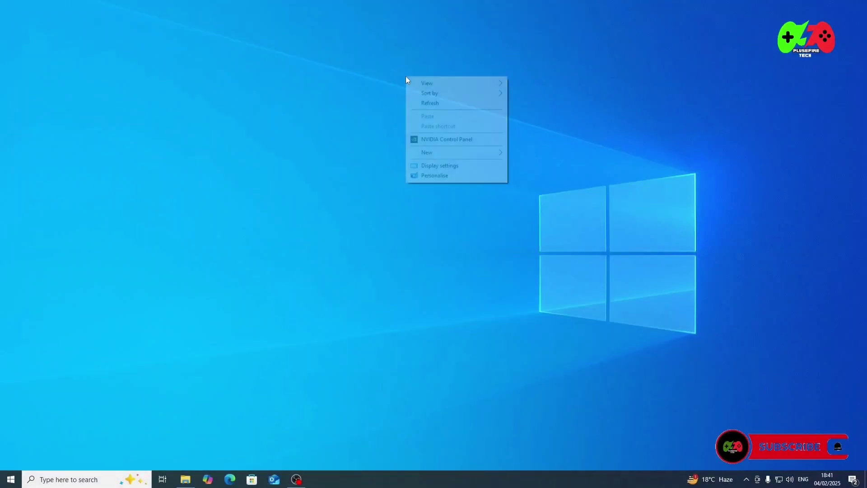
{"action": "left_click", "coordinate": [430, 105]}
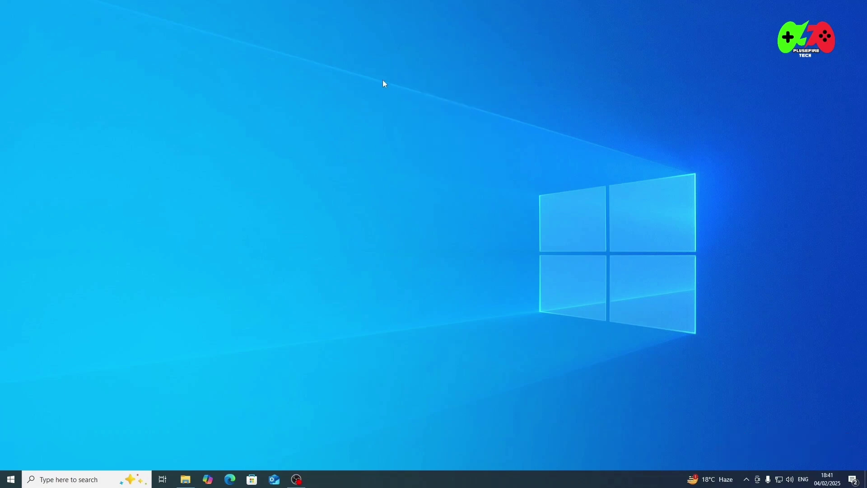
{"action": "right_click", "coordinate": [383, 81]}
{"action": "left_click", "coordinate": [406, 110]}
Open Microsoft Edge and search the web for 'github wsa'
{"action": "left_click", "coordinate": [230, 480]}
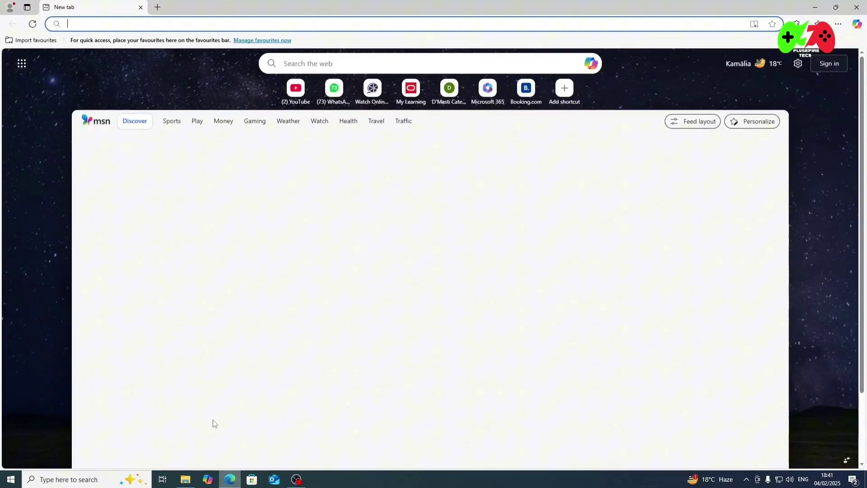
{"action": "left_click", "coordinate": [304, 24]}
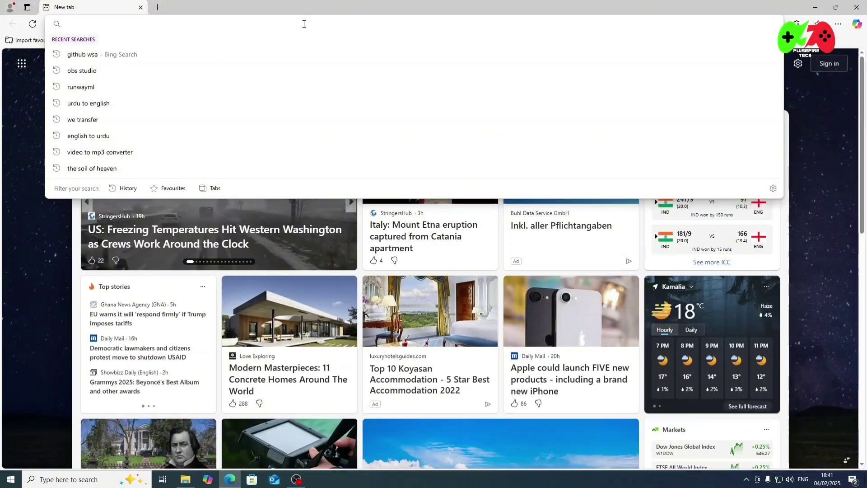
{"action": "type", "text": "gi"}
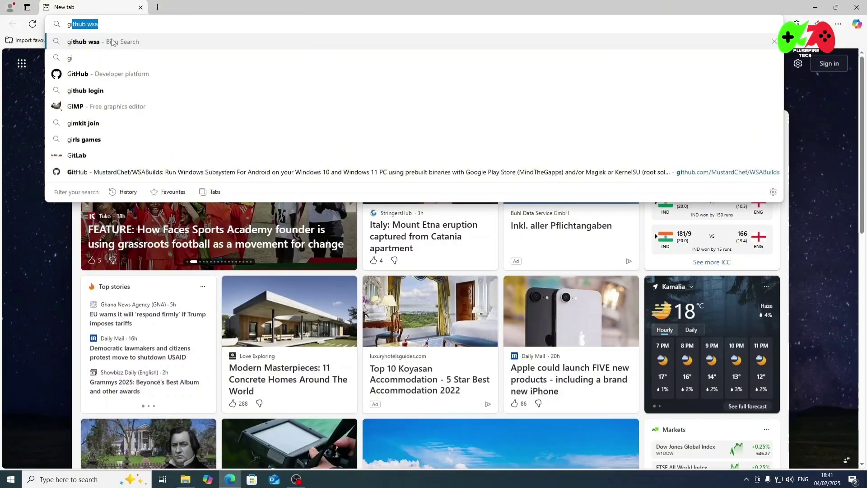
{"action": "left_click", "coordinate": [114, 36]}
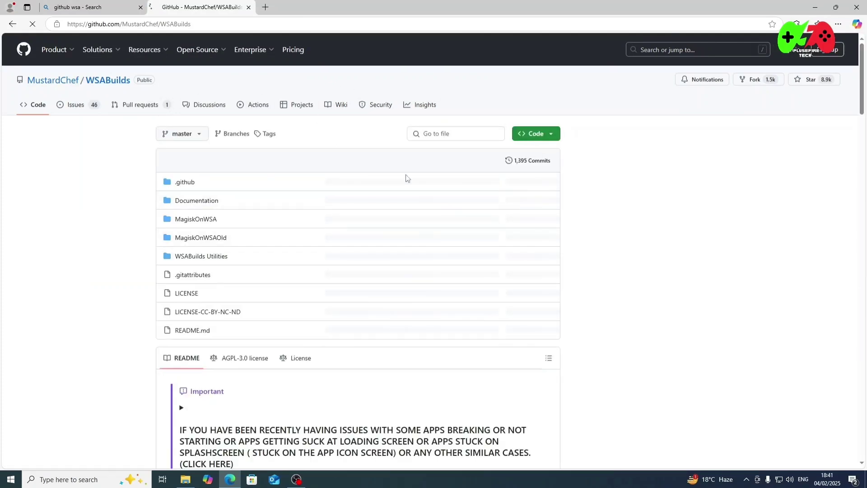
Scroll down the MustardChef/WSABuilds repository and open its Releases page from the sidebar
{"action": "scroll", "coordinate": [592, 269], "scroll_direction": "down", "scroll_amount": 1}
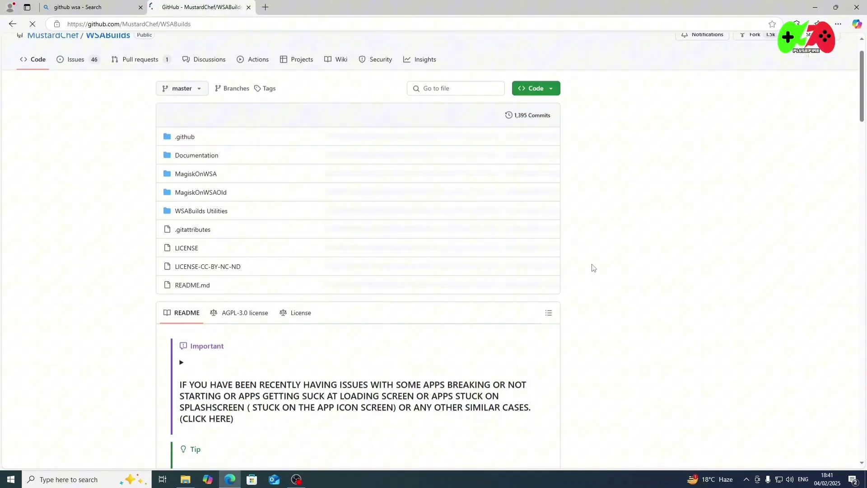
{"action": "scroll", "coordinate": [593, 268], "scroll_direction": "down", "scroll_amount": 1}
{"action": "scroll", "coordinate": [593, 268], "scroll_direction": "down", "scroll_amount": 2}
{"action": "scroll", "coordinate": [593, 268], "scroll_direction": "down", "scroll_amount": 1}
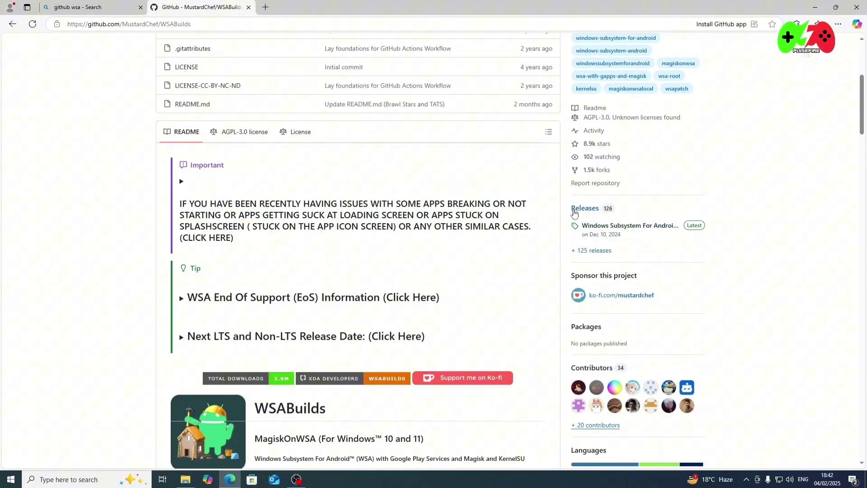
{"action": "left_click", "coordinate": [595, 254]}
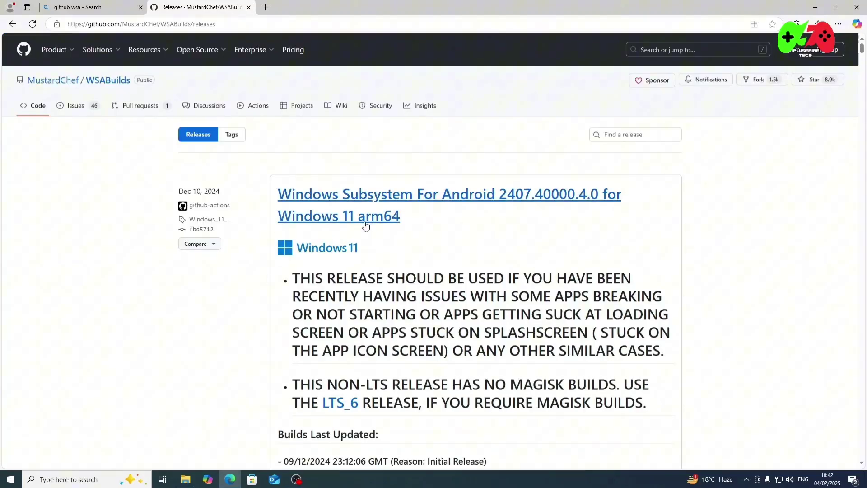
Scroll down the releases list to the WSABuilds LTS Build #6 for Windows 10 x64 release
{"action": "scroll", "coordinate": [469, 288], "scroll_direction": "down", "scroll_amount": 5}
{"action": "scroll", "coordinate": [469, 287], "scroll_direction": "down", "scroll_amount": 5}
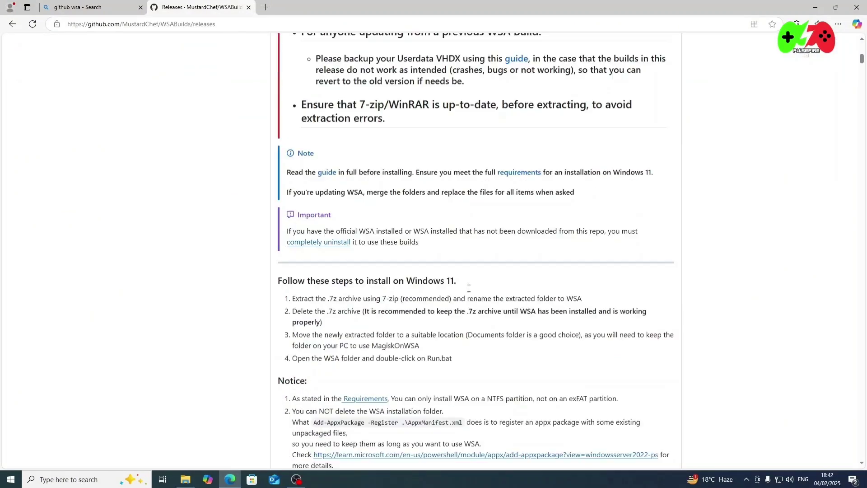
{"action": "scroll", "coordinate": [468, 288], "scroll_direction": "down", "scroll_amount": 5}
{"action": "scroll", "coordinate": [468, 288], "scroll_direction": "down", "scroll_amount": 7}
{"action": "scroll", "coordinate": [469, 290], "scroll_direction": "down", "scroll_amount": 6}
{"action": "scroll", "coordinate": [470, 291], "scroll_direction": "down", "scroll_amount": 5}
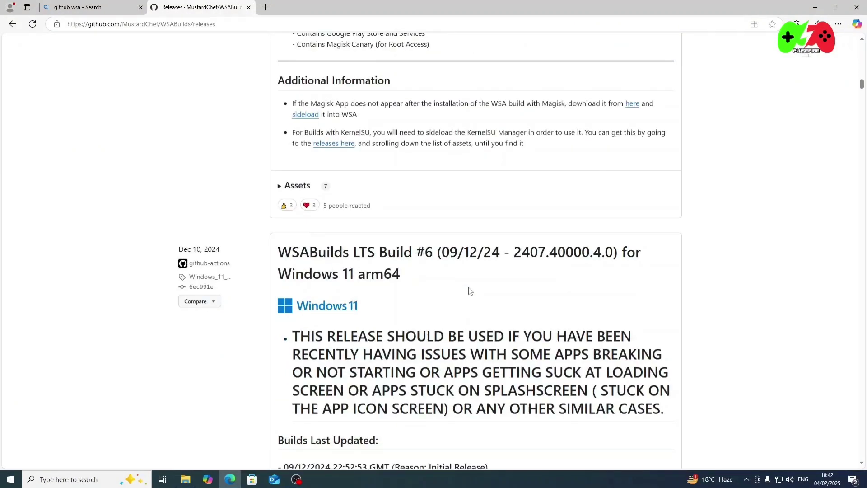
{"action": "scroll", "coordinate": [470, 291], "scroll_direction": "down", "scroll_amount": 3}
{"action": "scroll", "coordinate": [469, 290], "scroll_direction": "down", "scroll_amount": 6}
{"action": "scroll", "coordinate": [469, 290], "scroll_direction": "down", "scroll_amount": 7}
{"action": "scroll", "coordinate": [469, 290], "scroll_direction": "down", "scroll_amount": 6}
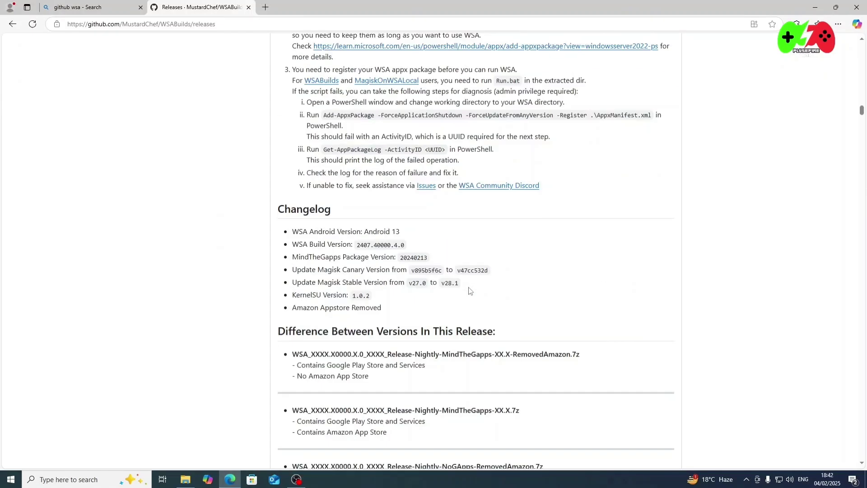
{"action": "scroll", "coordinate": [469, 291], "scroll_direction": "down", "scroll_amount": 5}
{"action": "scroll", "coordinate": [469, 290], "scroll_direction": "down", "scroll_amount": 5}
{"action": "scroll", "coordinate": [469, 290], "scroll_direction": "down", "scroll_amount": 5}
{"action": "scroll", "coordinate": [470, 291], "scroll_direction": "down", "scroll_amount": 2}
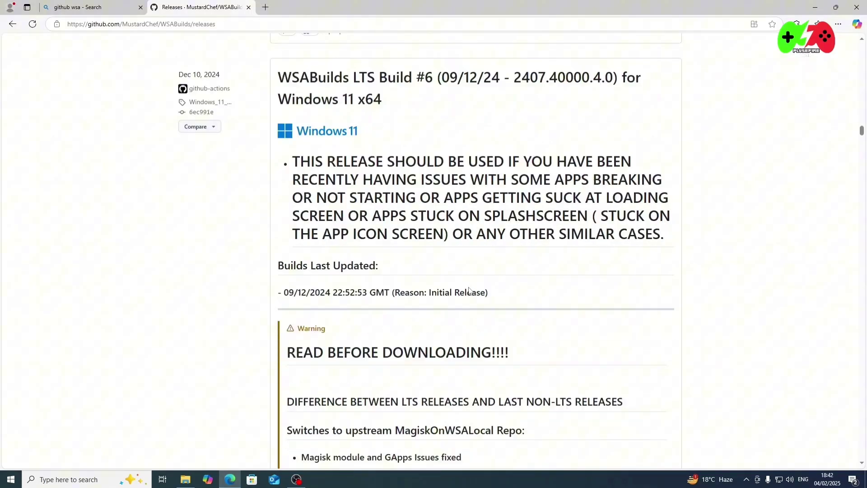
{"action": "scroll", "coordinate": [469, 290], "scroll_direction": "down", "scroll_amount": 8}
{"action": "scroll", "coordinate": [469, 291], "scroll_direction": "down", "scroll_amount": 6}
{"action": "scroll", "coordinate": [470, 290], "scroll_direction": "down", "scroll_amount": 5}
{"action": "scroll", "coordinate": [469, 290], "scroll_direction": "down", "scroll_amount": 6}
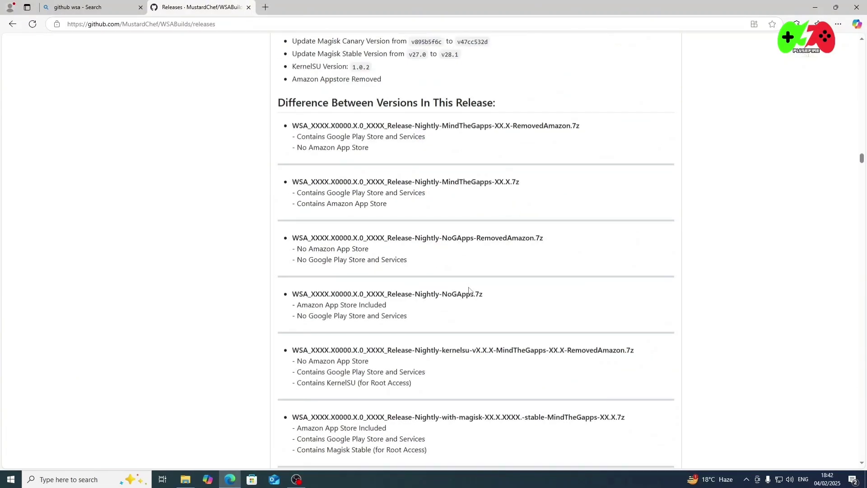
{"action": "scroll", "coordinate": [470, 290], "scroll_direction": "down", "scroll_amount": 8}
{"action": "scroll", "coordinate": [469, 290], "scroll_direction": "down", "scroll_amount": 3}
{"action": "scroll", "coordinate": [470, 291], "scroll_direction": "down", "scroll_amount": 8}
{"action": "scroll", "coordinate": [470, 290], "scroll_direction": "down", "scroll_amount": 6}
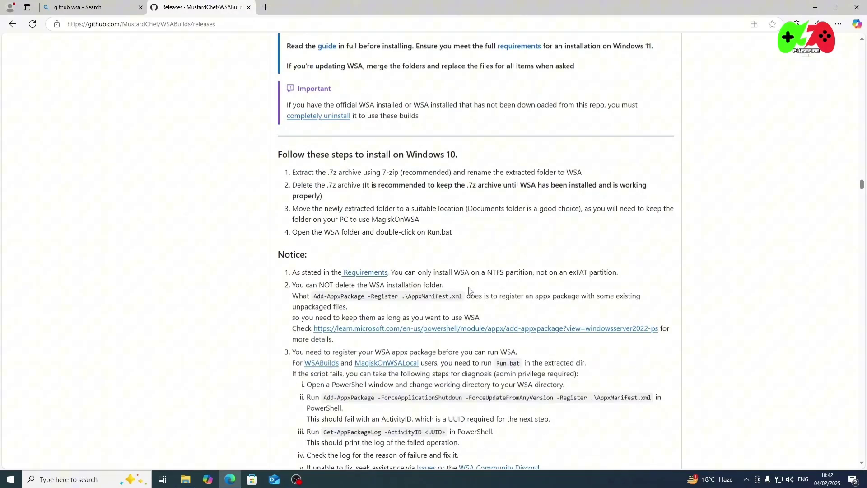
{"action": "scroll", "coordinate": [470, 290], "scroll_direction": "down", "scroll_amount": 5}
{"action": "scroll", "coordinate": [469, 290], "scroll_direction": "down", "scroll_amount": 8}
{"action": "scroll", "coordinate": [469, 290], "scroll_direction": "down", "scroll_amount": 6}
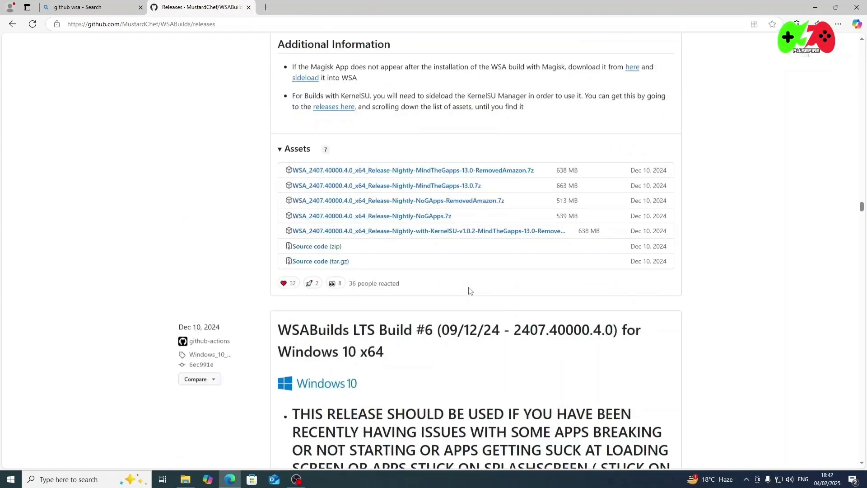
{"action": "scroll", "coordinate": [469, 290], "scroll_direction": "down", "scroll_amount": 2}
Open the Windows 10 x64 LTS Build #6 release page and check its version 2407.40000.4.0
{"action": "left_click", "coordinate": [423, 251]}
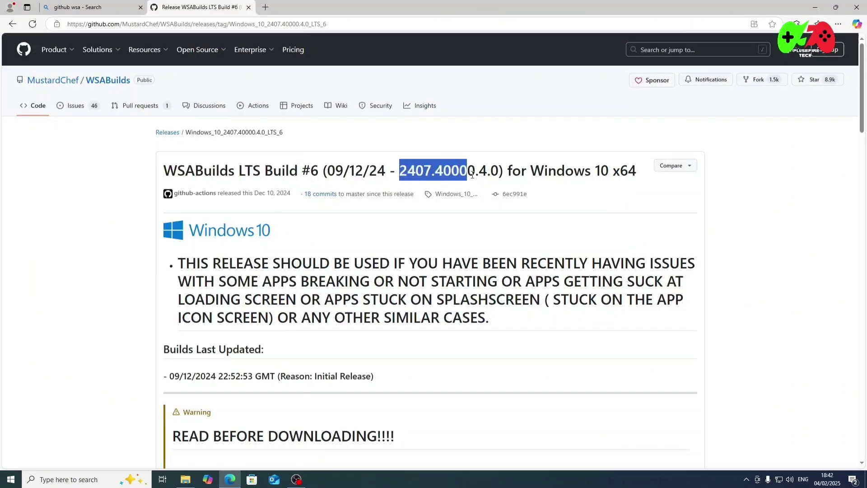
{"action": "left_click_drag", "start_coordinate": [400, 171], "coordinate": [503, 171]}
{"action": "left_click", "coordinate": [519, 231]}
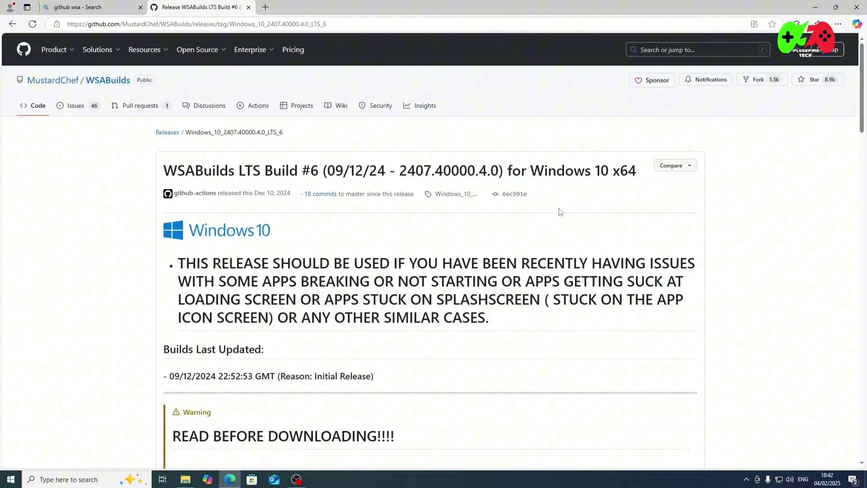
Download the 672 MB GApps NoAmazon .7z asset with Free Download Manager
{"action": "scroll", "coordinate": [513, 206], "scroll_direction": "down", "scroll_amount": 4}
{"action": "scroll", "coordinate": [513, 205], "scroll_direction": "down", "scroll_amount": 5}
{"action": "scroll", "coordinate": [513, 206], "scroll_direction": "down", "scroll_amount": 6}
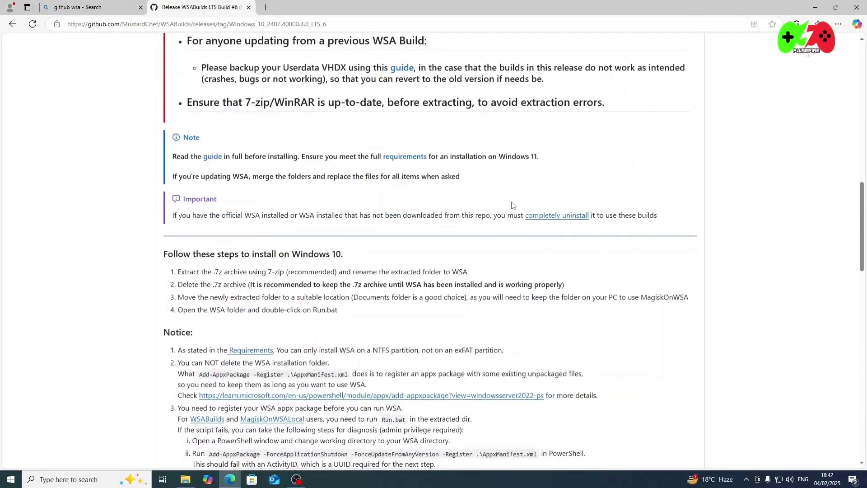
{"action": "scroll", "coordinate": [513, 206], "scroll_direction": "down", "scroll_amount": 8}
{"action": "scroll", "coordinate": [513, 206], "scroll_direction": "down", "scroll_amount": 4}
{"action": "scroll", "coordinate": [514, 206], "scroll_direction": "down", "scroll_amount": 5}
{"action": "scroll", "coordinate": [513, 206], "scroll_direction": "down", "scroll_amount": 2}
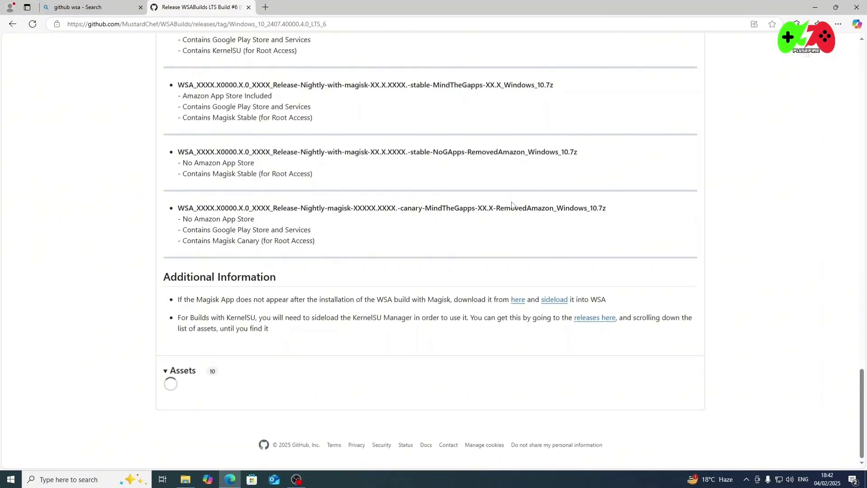
{"action": "scroll", "coordinate": [511, 205], "scroll_direction": "down", "scroll_amount": 1}
{"action": "scroll", "coordinate": [439, 241], "scroll_direction": "down", "scroll_amount": 2}
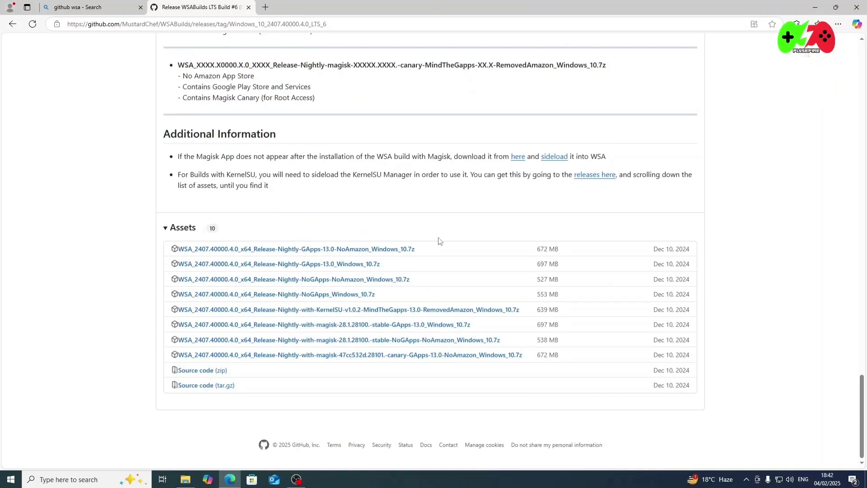
{"action": "right_click", "coordinate": [338, 252]}
{"action": "left_click", "coordinate": [363, 381]}
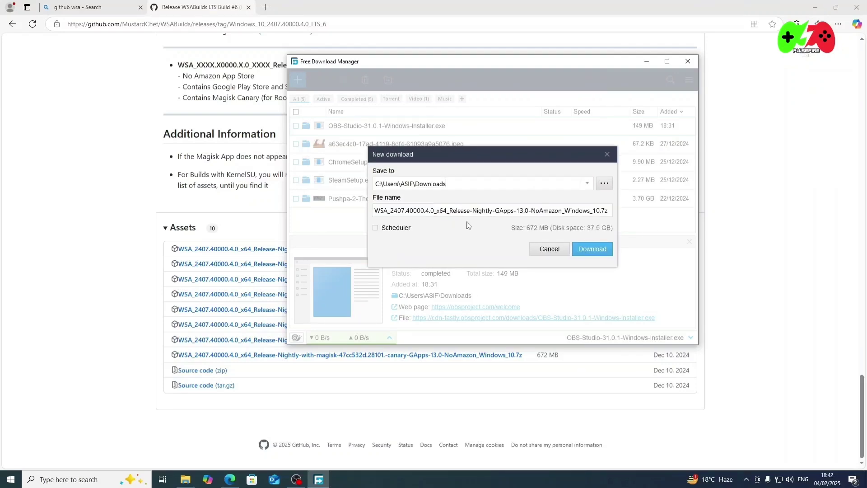
{"action": "left_click", "coordinate": [558, 244]}
{"action": "left_click", "coordinate": [688, 61]}
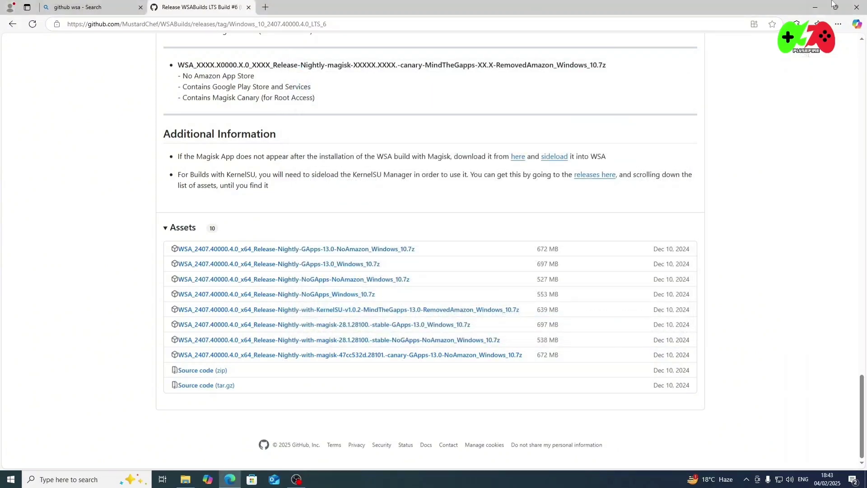
{"action": "left_click", "coordinate": [857, 7]}
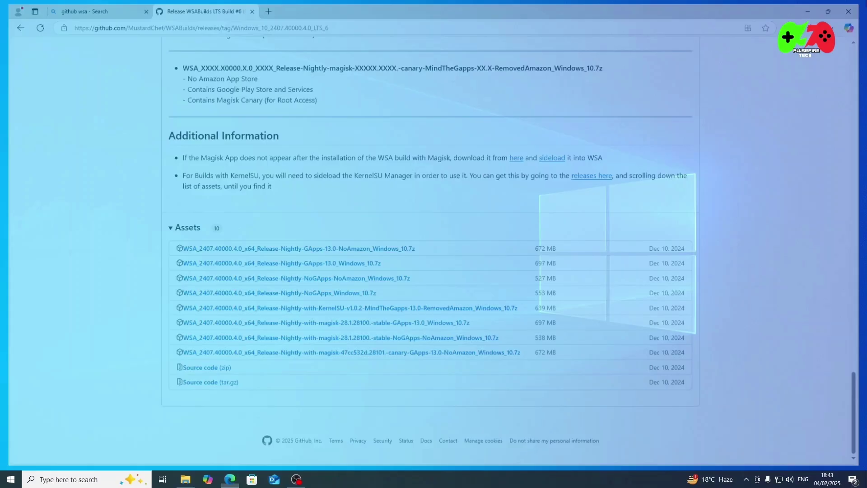
{"action": "right_click", "coordinate": [359, 121]}
{"action": "left_click", "coordinate": [385, 136]}
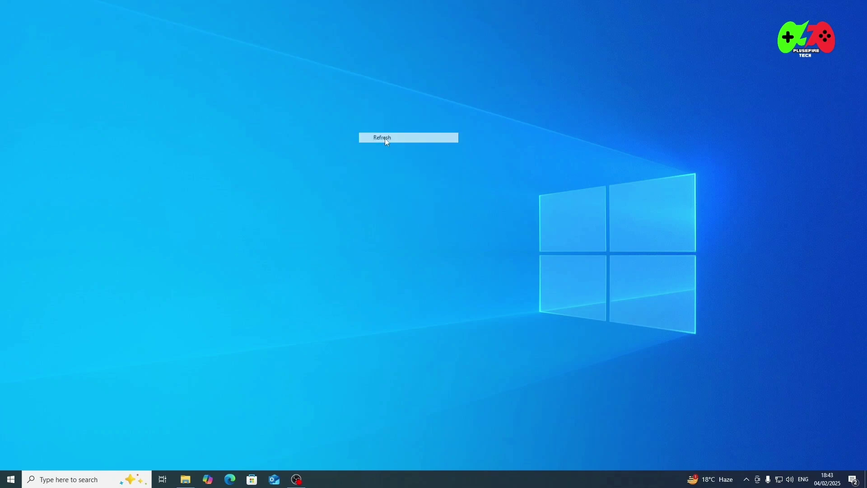
{"action": "right_click", "coordinate": [357, 215]}
{"action": "left_click", "coordinate": [384, 235]}
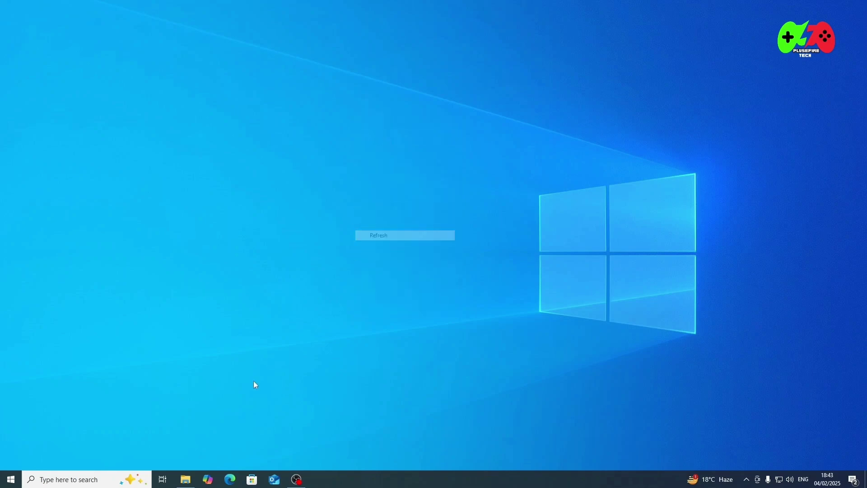
Extract the downloaded WSA archive on Local Disk (C:) into the current folder
{"action": "left_click", "coordinate": [185, 481]}
{"action": "left_click", "coordinate": [165, 155]}
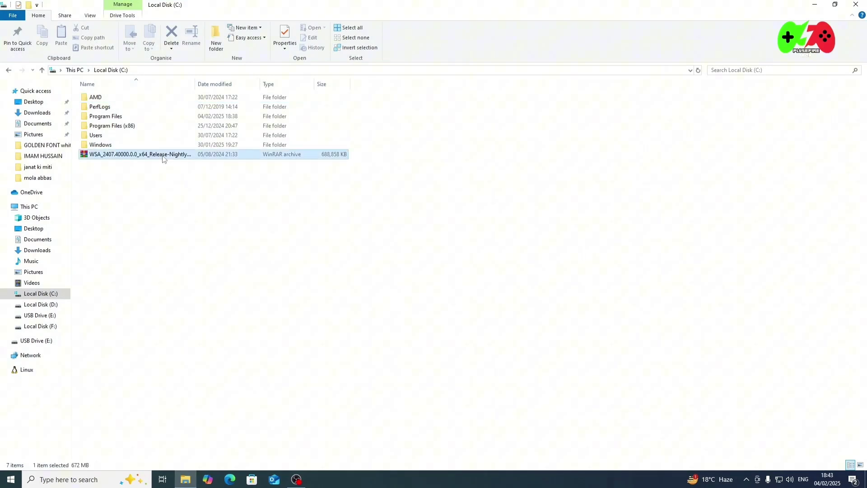
{"action": "right_click", "coordinate": [163, 156]}
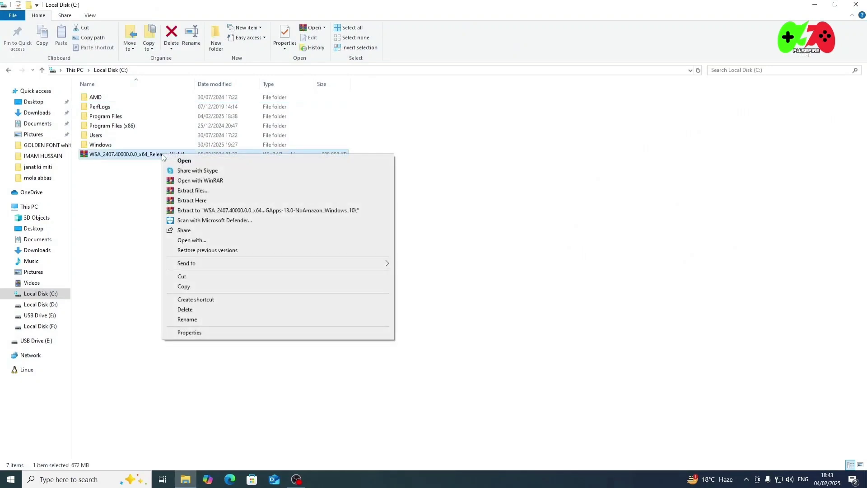
{"action": "left_click", "coordinate": [191, 201]}
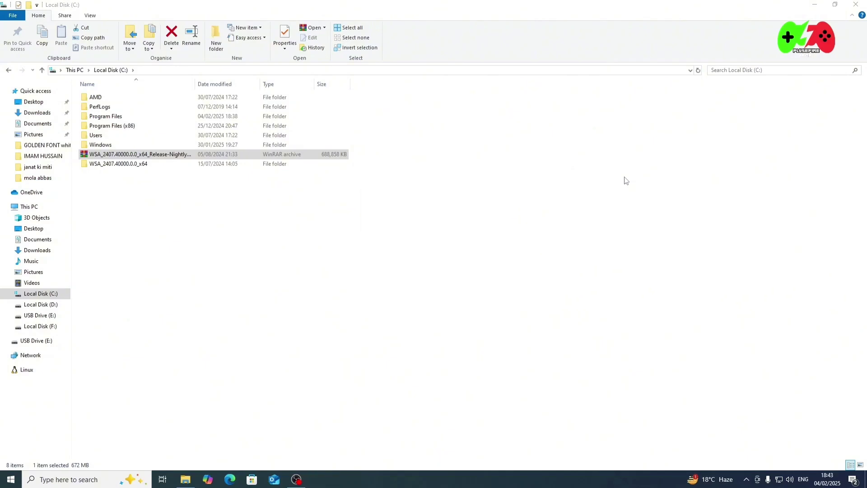
Open the WSA_2407.40000.0.0_x64 folder and select the Run batch file
{"action": "double_click", "coordinate": [102, 164]}
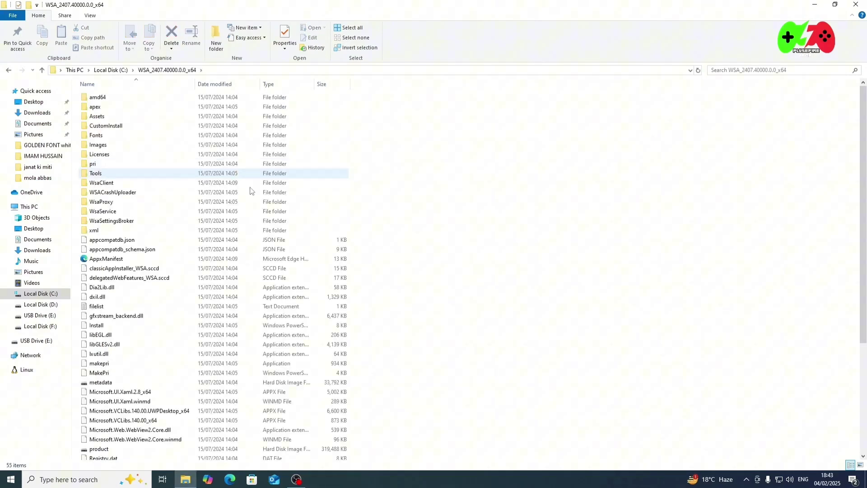
{"action": "scroll", "coordinate": [392, 216], "scroll_direction": "down", "scroll_amount": 5}
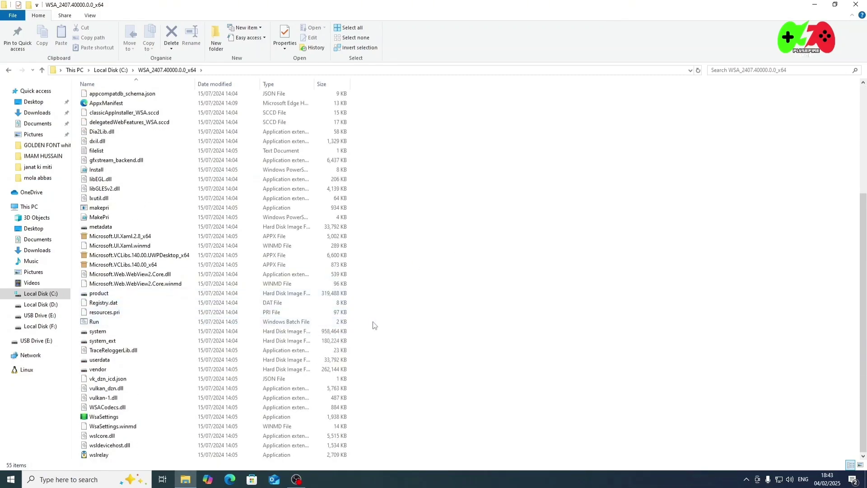
{"action": "left_click_drag", "start_coordinate": [375, 320], "coordinate": [142, 327]}
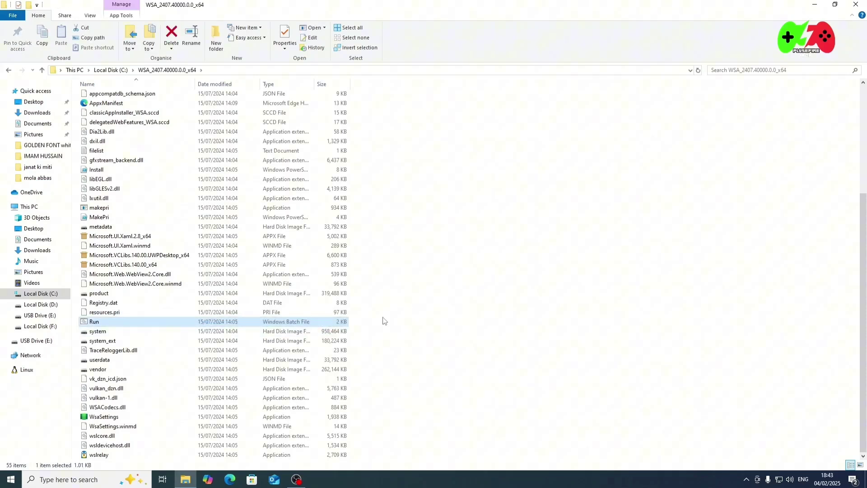
{"action": "left_click", "coordinate": [289, 324]}
Run Run.bat to install WSA, declining diagnostic data, and close the finished console
{"action": "double_click", "coordinate": [289, 322]}
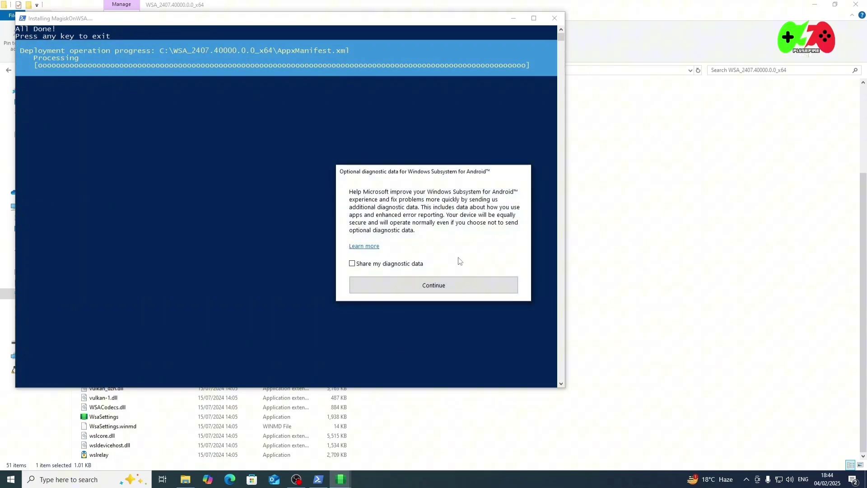
{"action": "left_click", "coordinate": [449, 286]}
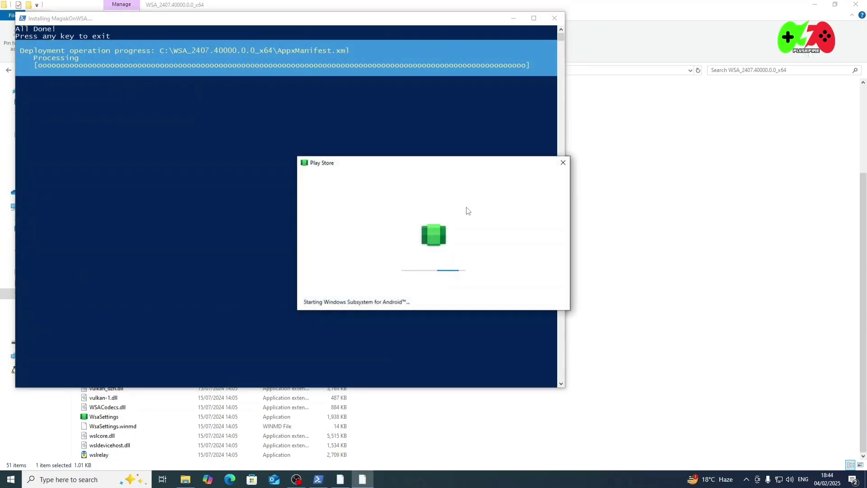
{"action": "left_click_drag", "start_coordinate": [521, 162], "coordinate": [731, 174]}
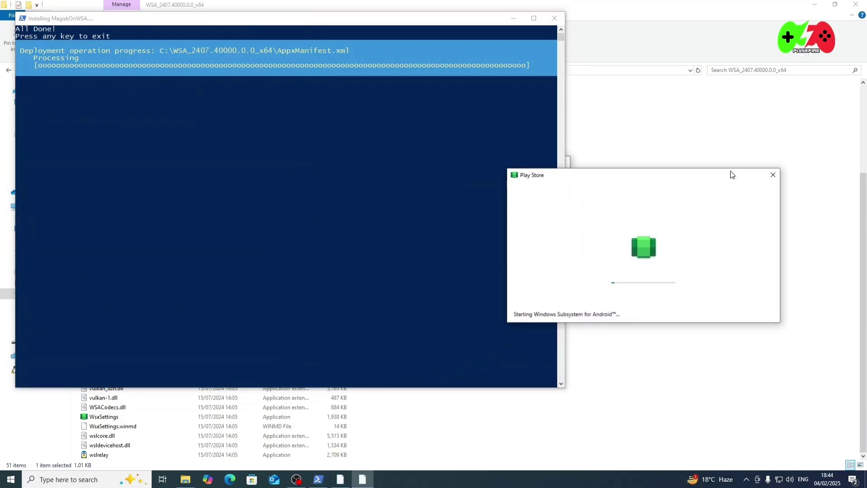
{"action": "left_click", "coordinate": [554, 18]}
Line up the Magisk and Play Store windows, close File Explorer, and refresh the desktop
{"action": "left_click_drag", "start_coordinate": [442, 171], "coordinate": [371, 178]}
{"action": "left_click", "coordinate": [856, 4]}
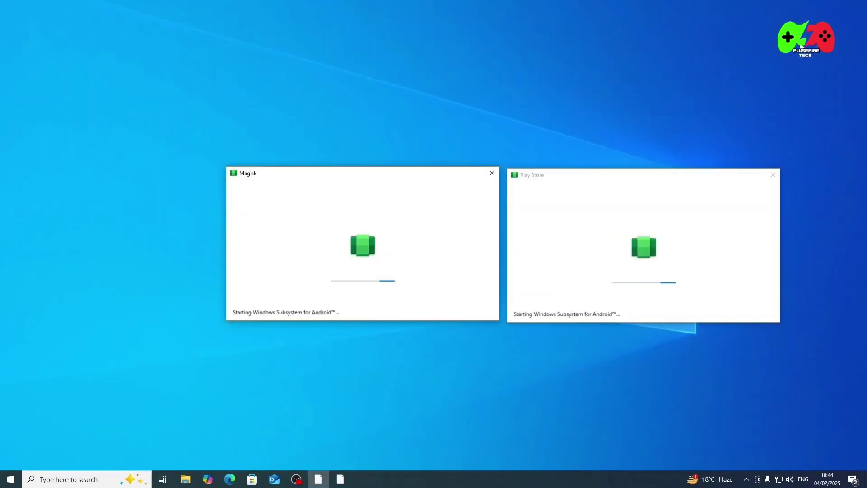
{"action": "left_click_drag", "start_coordinate": [572, 177], "coordinate": [574, 172]}
{"action": "left_click_drag", "start_coordinate": [437, 178], "coordinate": [435, 169]}
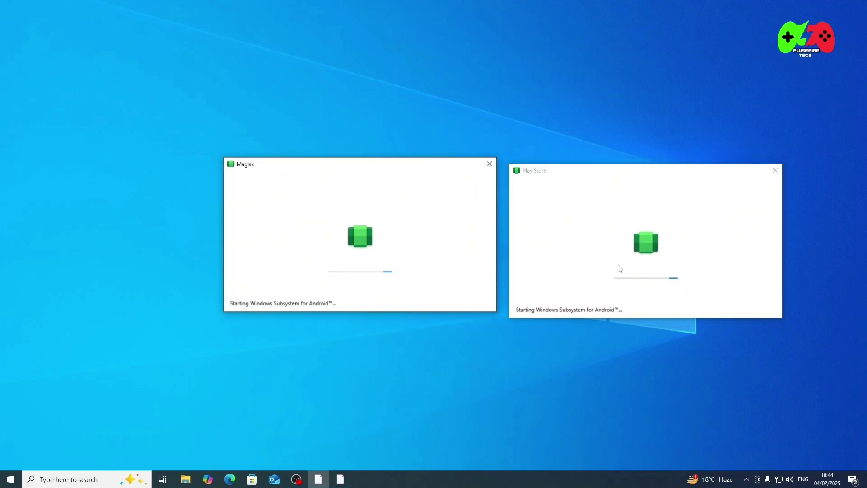
{"action": "left_click_drag", "start_coordinate": [608, 220], "coordinate": [603, 217]}
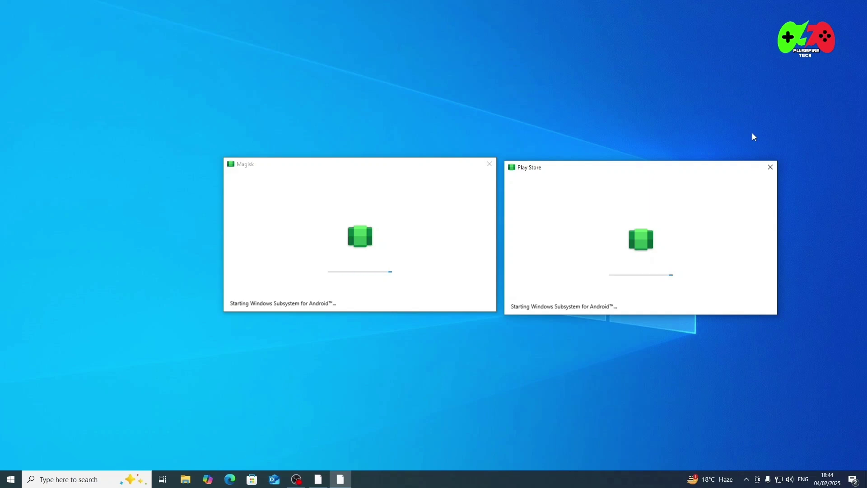
{"action": "right_click", "coordinate": [528, 47]}
{"action": "left_click", "coordinate": [543, 75]}
{"action": "left_click", "coordinate": [444, 170]}
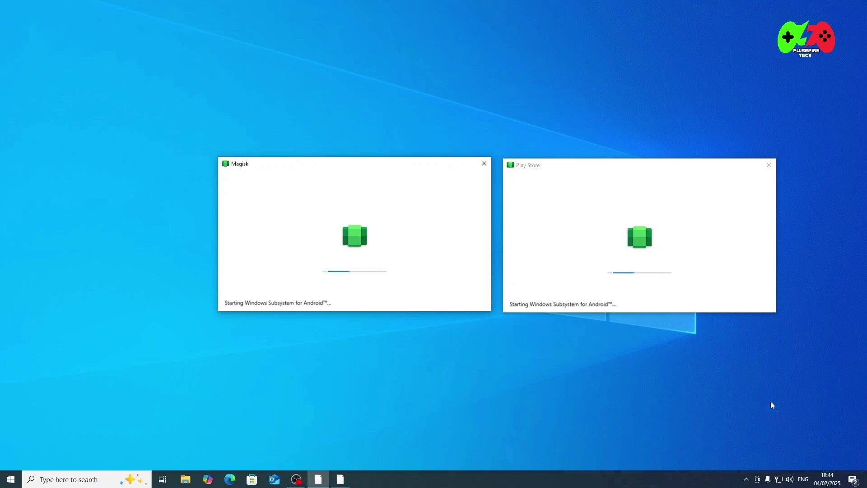
Close the Magisk window and move the Play Store window up and left
{"action": "left_click", "coordinate": [856, 478]}
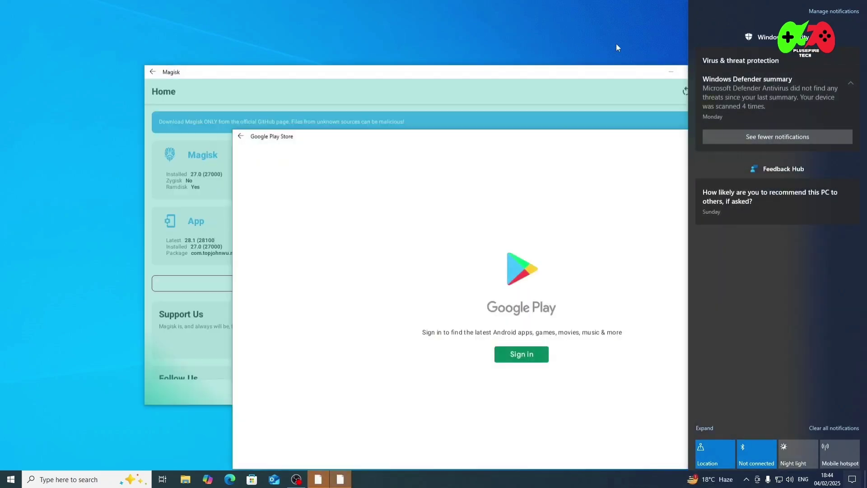
{"action": "left_click", "coordinate": [616, 43]}
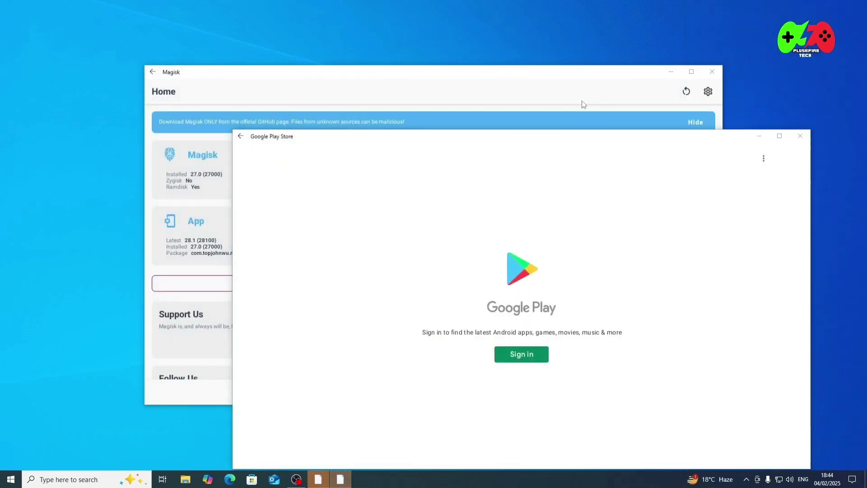
{"action": "left_click", "coordinate": [509, 80]}
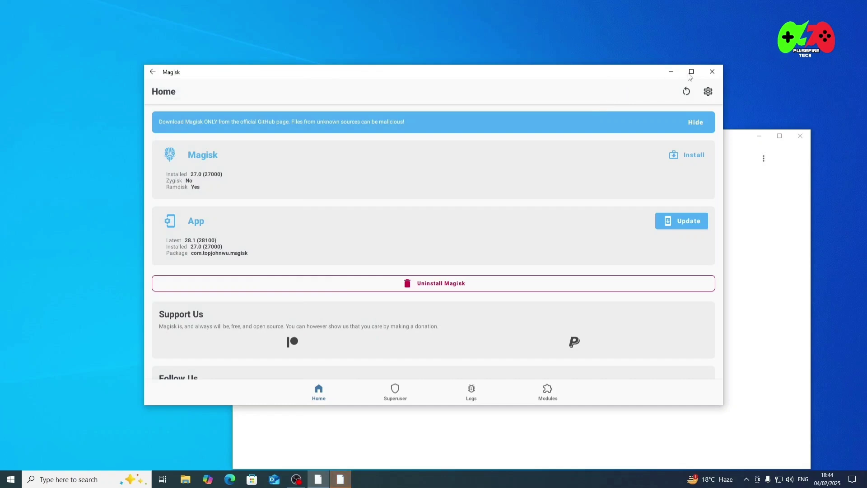
{"action": "left_click", "coordinate": [705, 77]}
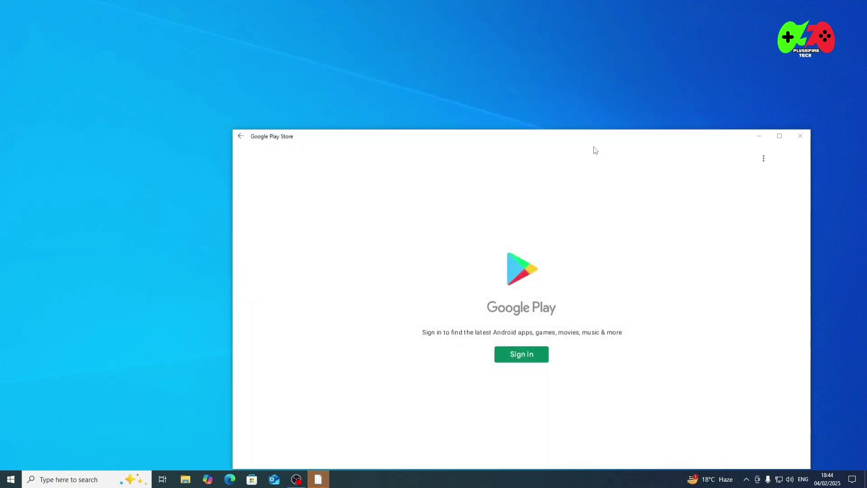
{"action": "mouse_move", "coordinate": [558, 141]}
{"action": "left_mouse_down"}
{"action": "mouse_move", "coordinate": [507, 77]}
{"action": "mouse_move", "coordinate": [523, 68]}
{"action": "left_mouse_up"}
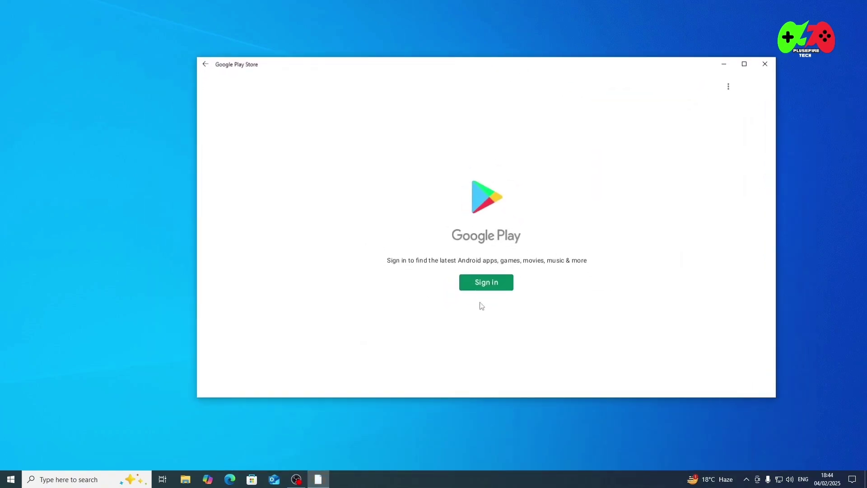
Sign in to Google Play, accept the terms of service and skip account suggestions
{"action": "left_click", "coordinate": [495, 283]}
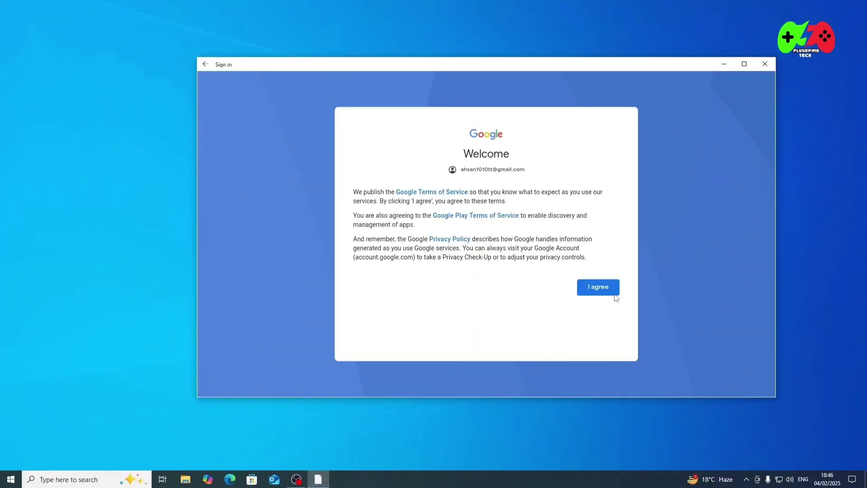
{"action": "left_click", "coordinate": [607, 292]}
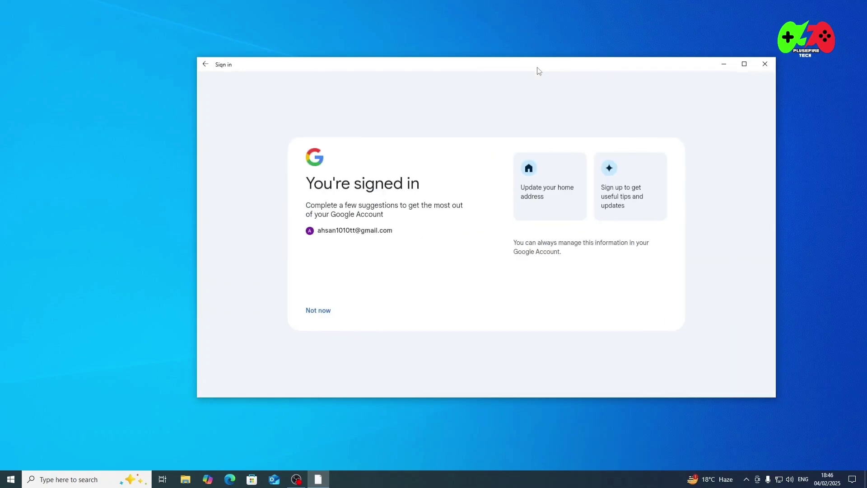
{"action": "left_click", "coordinate": [323, 310]}
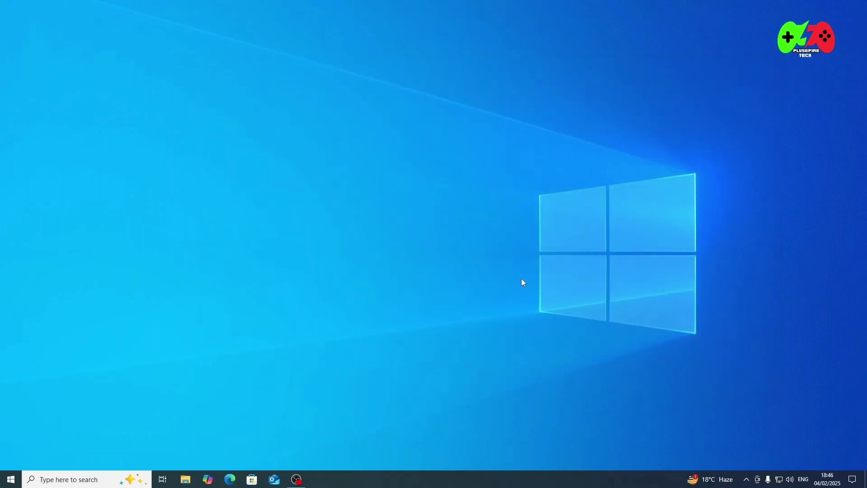
Pin Windows Subsystem for Android to the taskbar from a 'windows su' search
{"action": "left_click", "coordinate": [108, 479]}
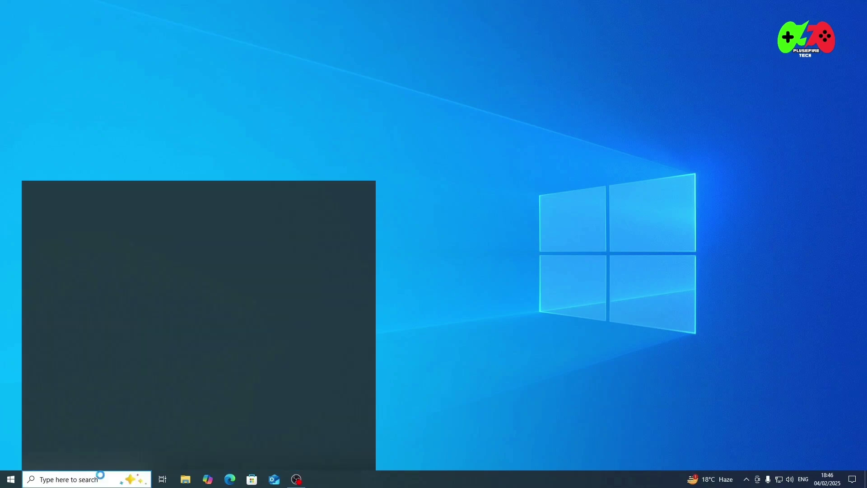
{"action": "type", "text": "win"}
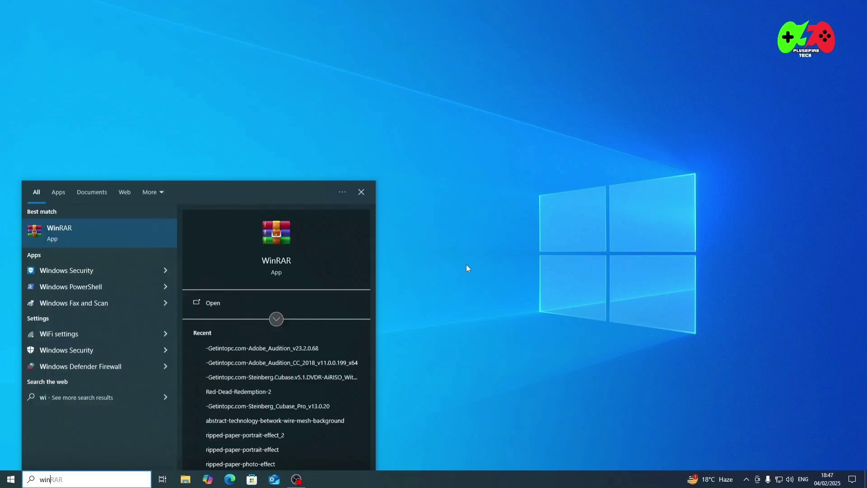
{"action": "type", "text": "dows s"}
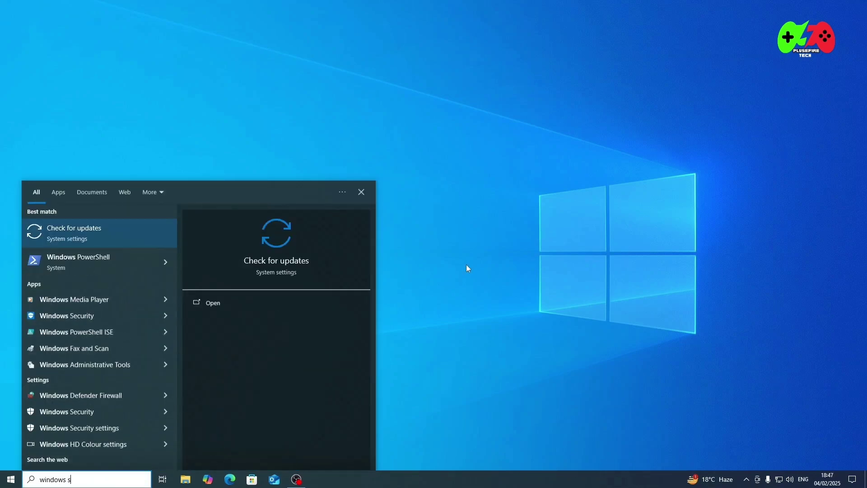
{"action": "type", "text": "u"}
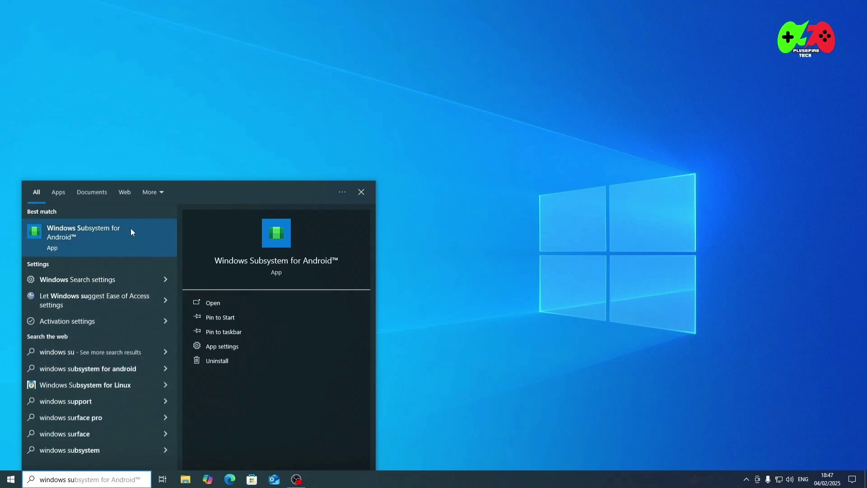
{"action": "right_click", "coordinate": [131, 241]}
{"action": "left_click", "coordinate": [148, 262]}
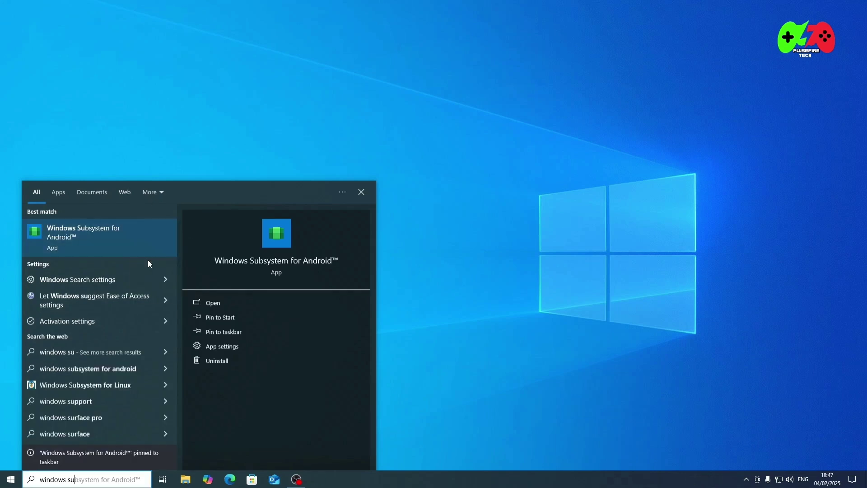
{"action": "key", "text": "Escape"}
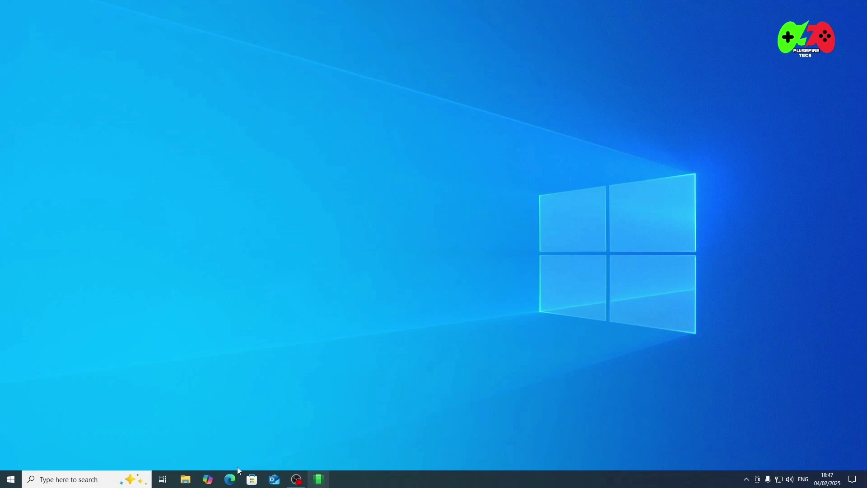
Pin Play Store to the taskbar from a 'play' search
{"action": "key", "text": "super+s"}
{"action": "type", "text": "pl"}
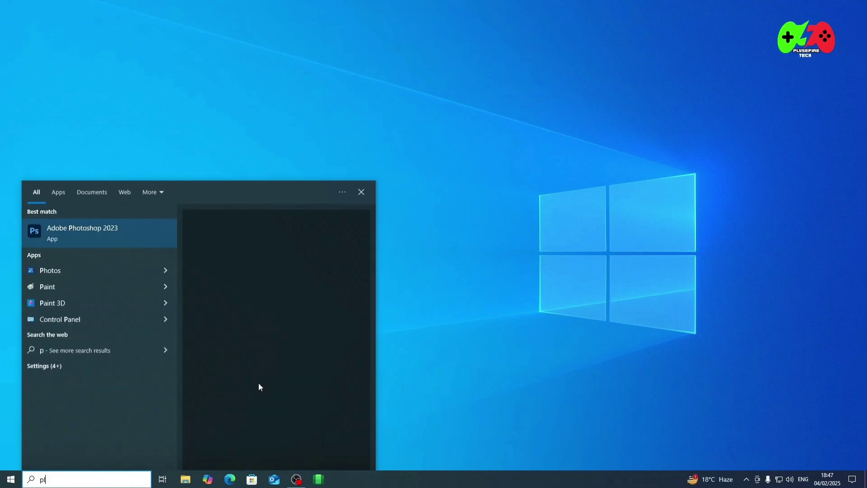
{"action": "type", "text": "ay"}
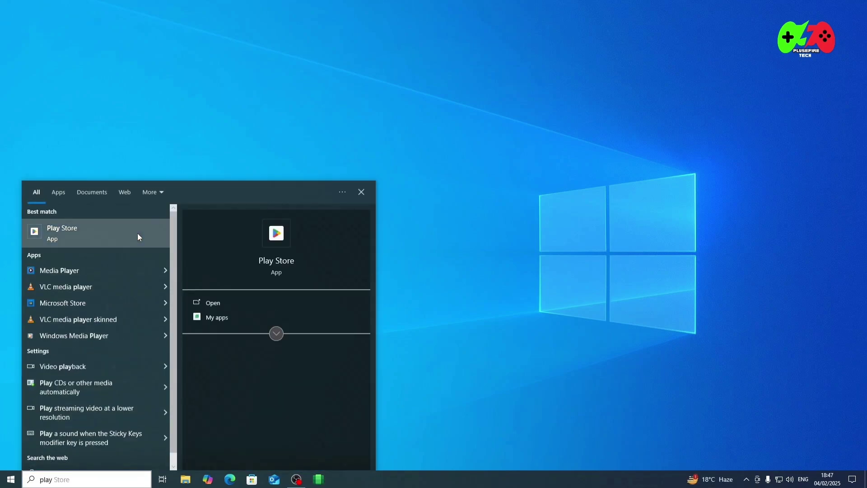
{"action": "right_click", "coordinate": [138, 233]}
{"action": "left_click", "coordinate": [167, 283]}
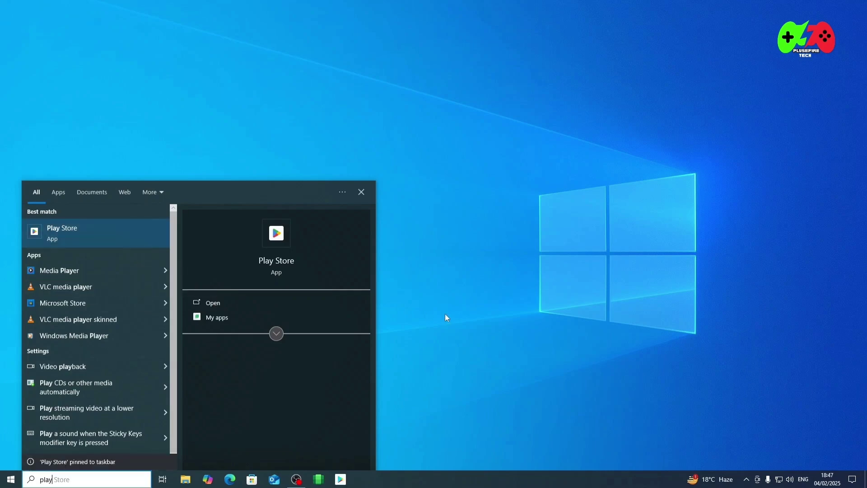
{"action": "left_click", "coordinate": [445, 314]}
Turn on Developer mode under WSA's Advanced settings, briefly viewing the Android developer options
{"action": "left_click", "coordinate": [314, 482]}
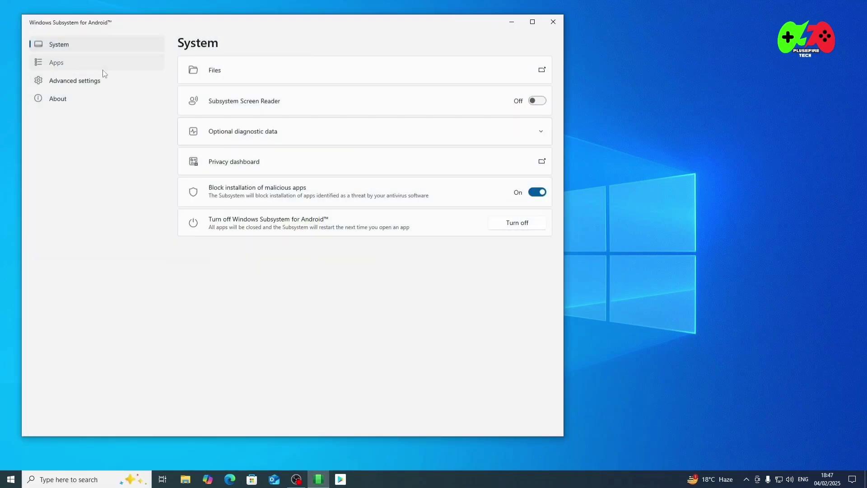
{"action": "left_click", "coordinate": [102, 65]}
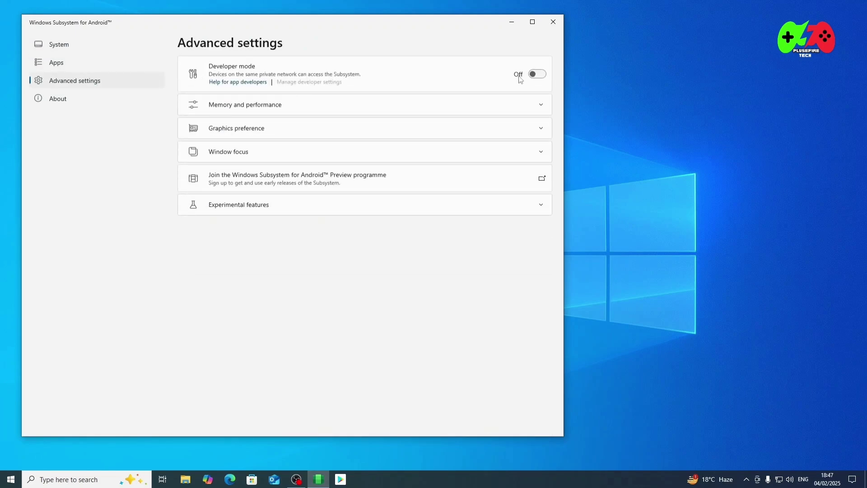
{"action": "left_click", "coordinate": [537, 74]}
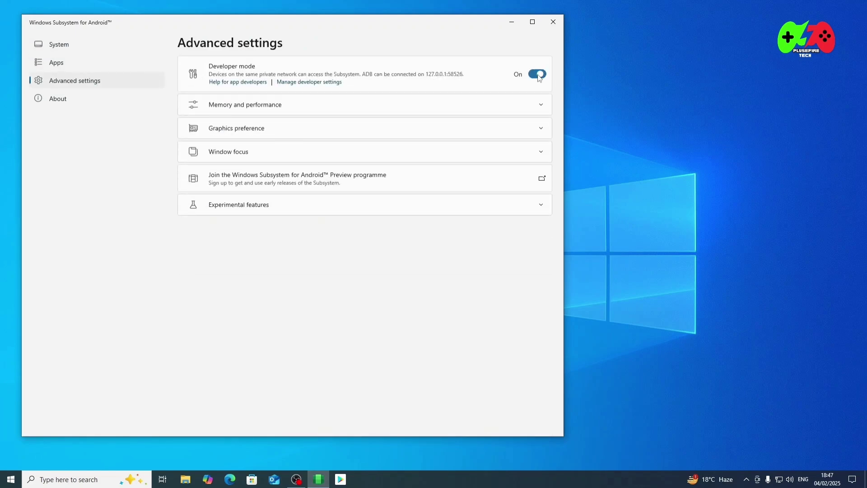
{"action": "left_click", "coordinate": [325, 82]}
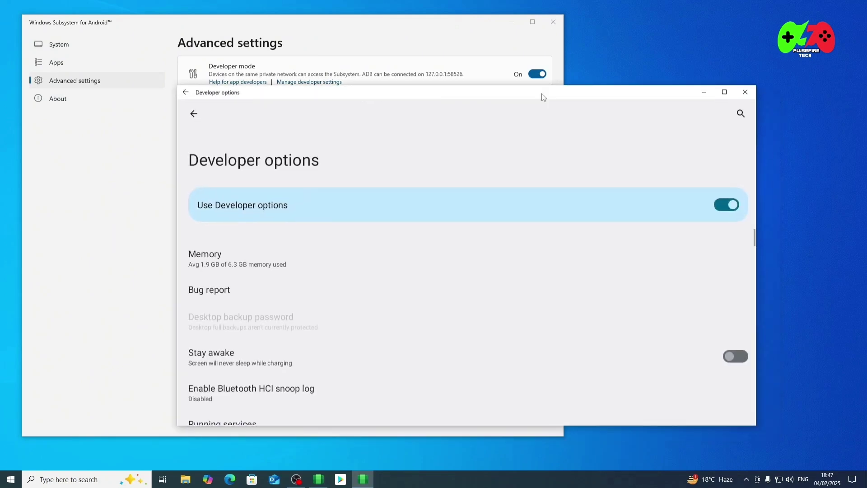
{"action": "left_click", "coordinate": [766, 101]}
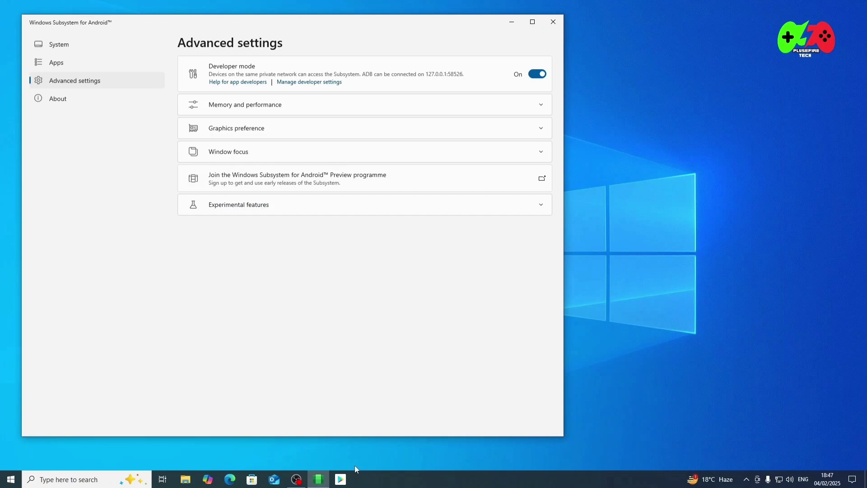
Launch Play Store, move it clear of the subsystem settings, and browse Top charts
{"action": "left_click", "coordinate": [342, 479]}
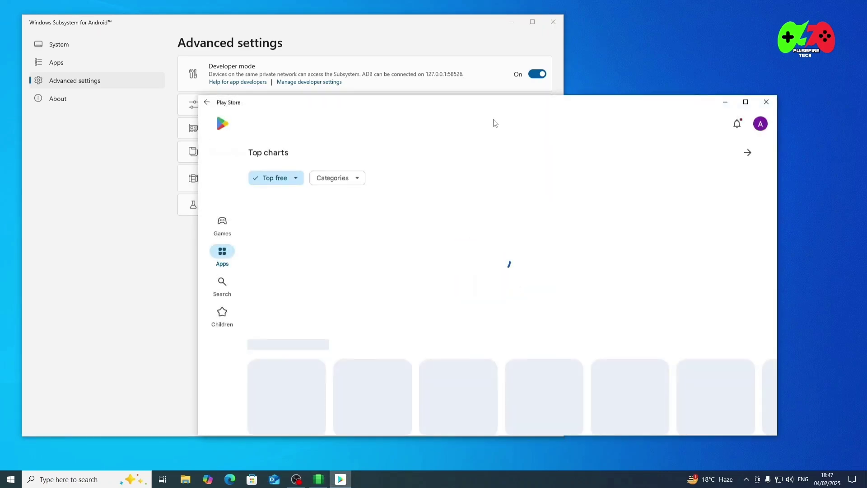
{"action": "left_click_drag", "start_coordinate": [625, 107], "coordinate": [665, 89]}
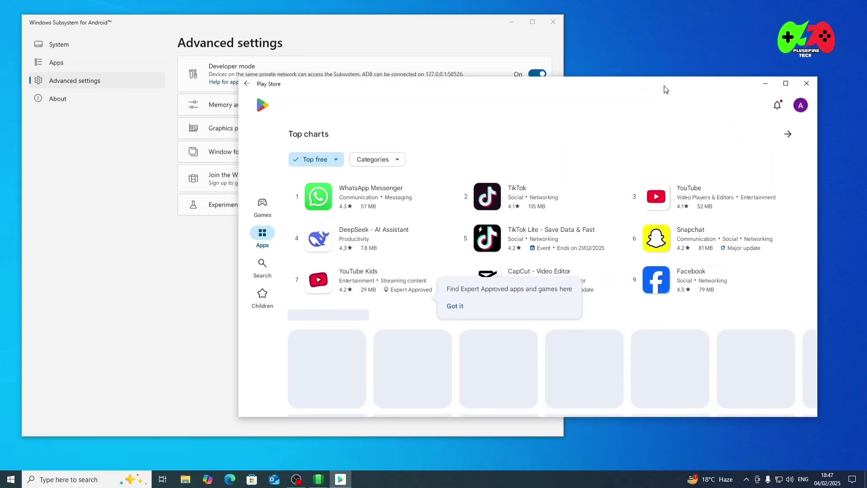
{"action": "left_click", "coordinate": [553, 21]}
{"action": "left_click_drag", "start_coordinate": [538, 91], "coordinate": [494, 63]}
{"action": "scroll", "coordinate": [478, 259], "scroll_direction": "down", "scroll_amount": 3}
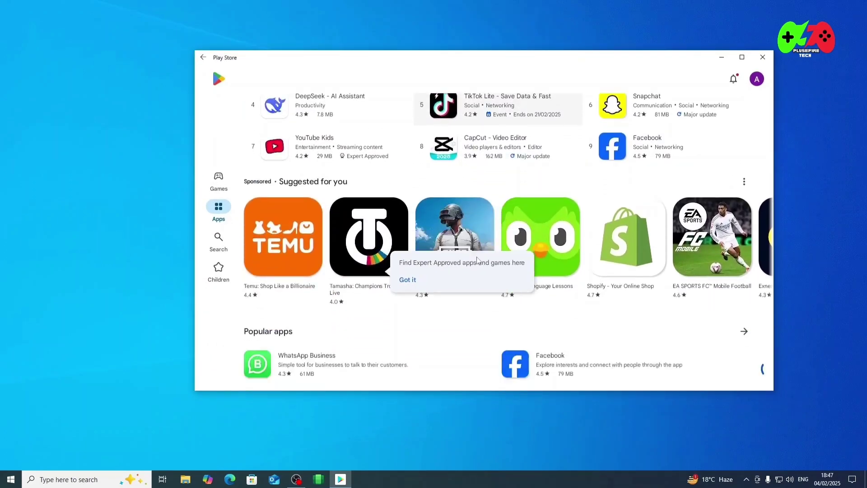
{"action": "scroll", "coordinate": [452, 251], "scroll_direction": "down", "scroll_amount": 2}
{"action": "scroll", "coordinate": [426, 242], "scroll_direction": "up", "scroll_amount": 5}
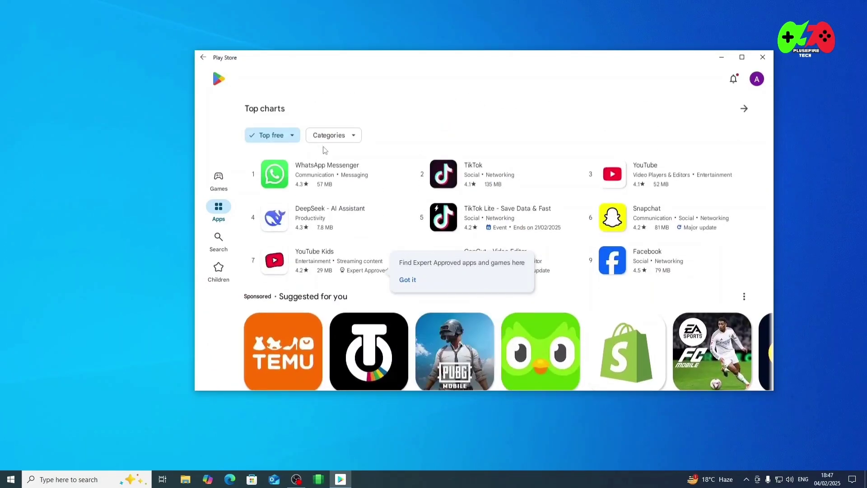
{"action": "scroll", "coordinate": [406, 135], "scroll_direction": "down", "scroll_amount": 1}
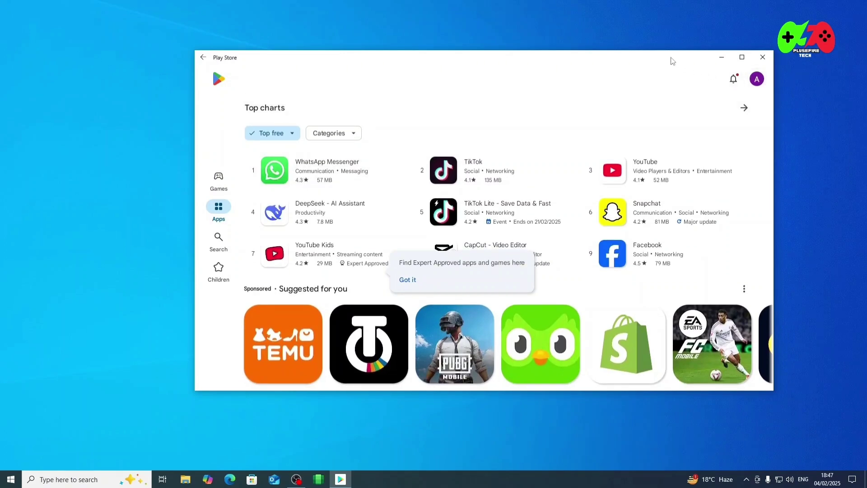
Open YouTube's store page from Top charts and install the app
{"action": "left_click", "coordinate": [636, 173]}
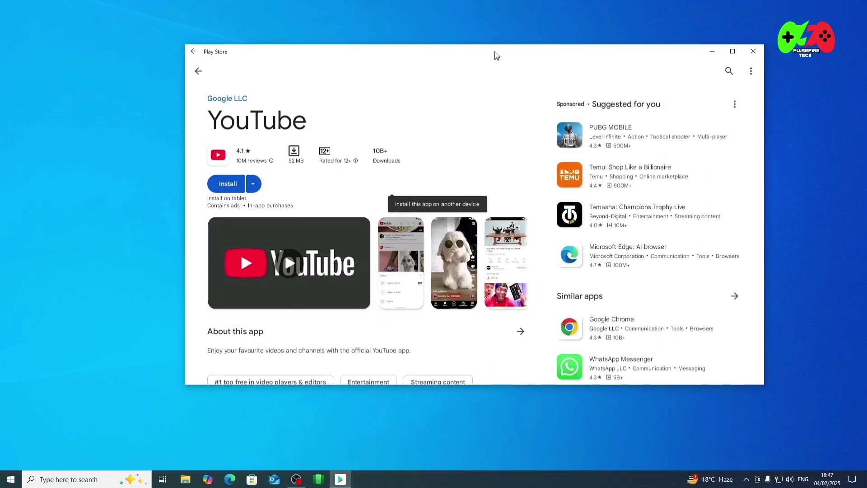
{"action": "scroll", "coordinate": [531, 144], "scroll_direction": "down", "scroll_amount": 3}
{"action": "scroll", "coordinate": [496, 153], "scroll_direction": "down", "scroll_amount": 2}
{"action": "scroll", "coordinate": [464, 168], "scroll_direction": "up", "scroll_amount": 5}
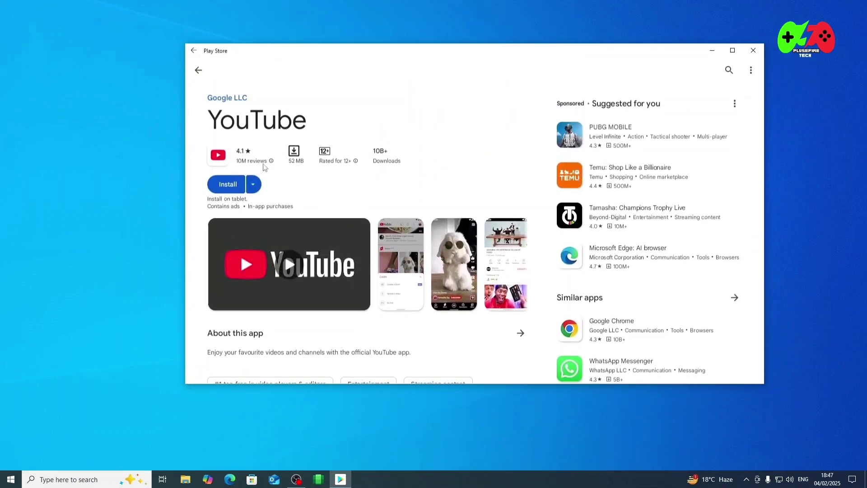
{"action": "left_click", "coordinate": [239, 188]}
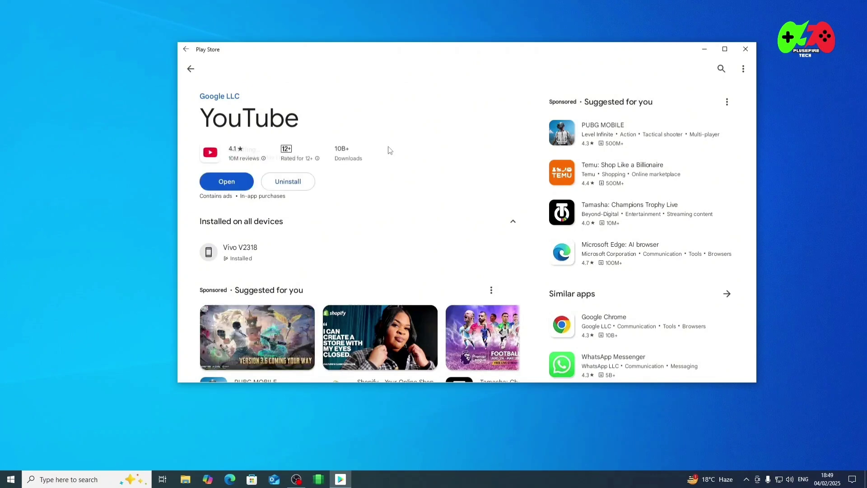
Launch YouTube, allow its notifications, raise its window, and bring up YouTube search
{"action": "left_click", "coordinate": [230, 181]}
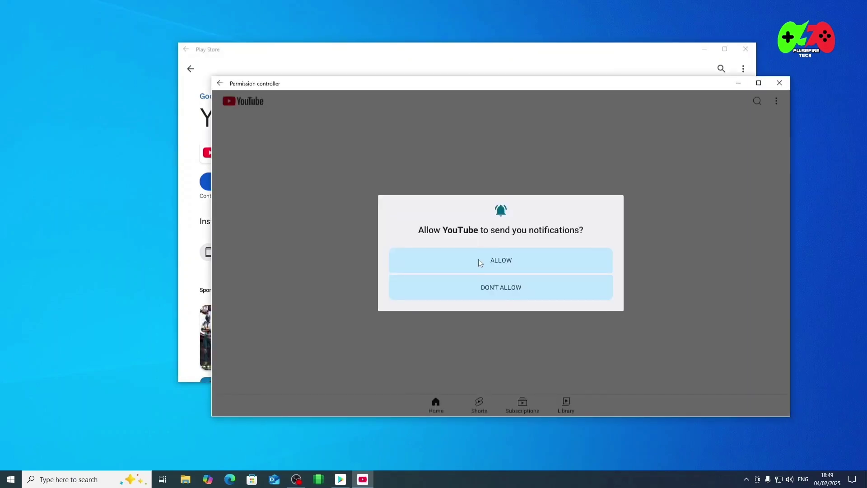
{"action": "left_click", "coordinate": [479, 260]}
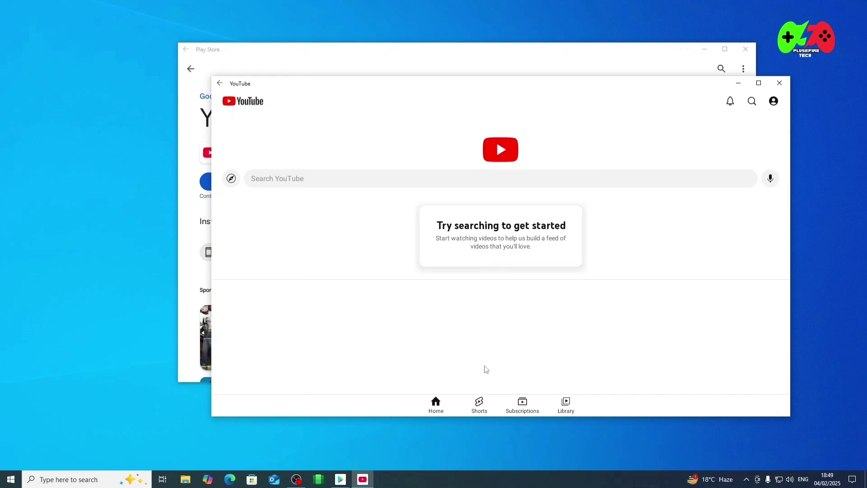
{"action": "mouse_move", "coordinate": [457, 83]}
{"action": "left_mouse_down"}
{"action": "mouse_move", "coordinate": [465, 44]}
{"action": "mouse_move", "coordinate": [419, 51]}
{"action": "left_mouse_up"}
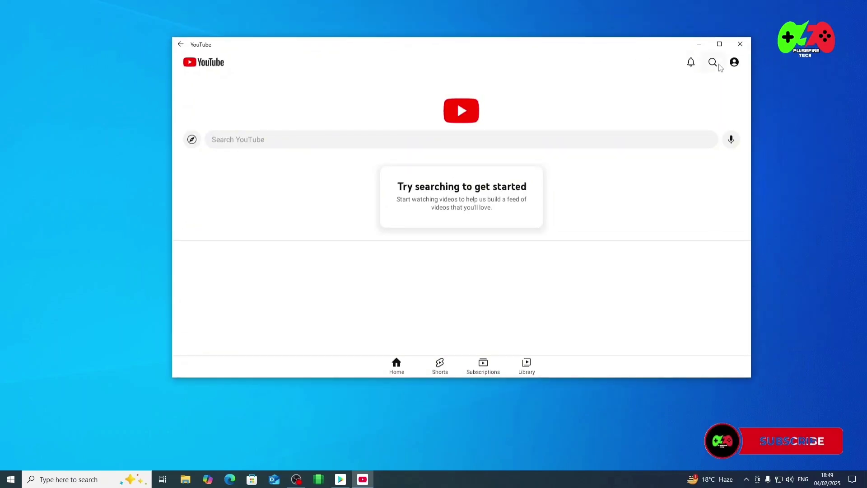
{"action": "left_click", "coordinate": [712, 63]}
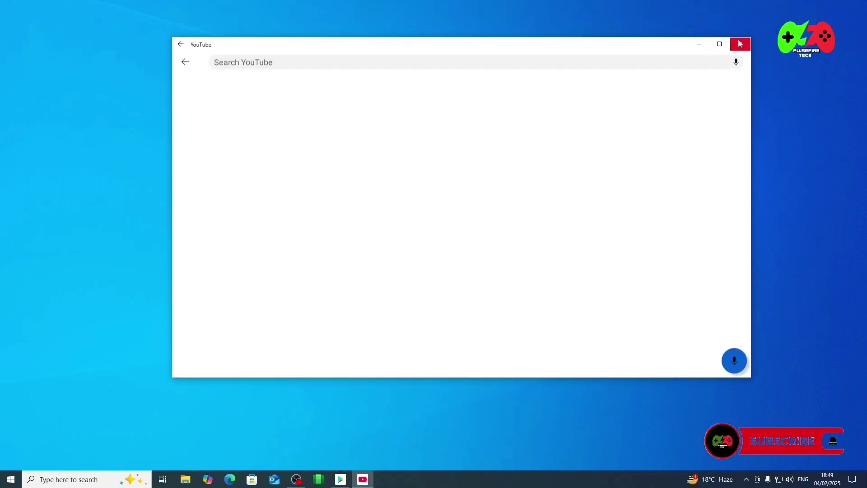